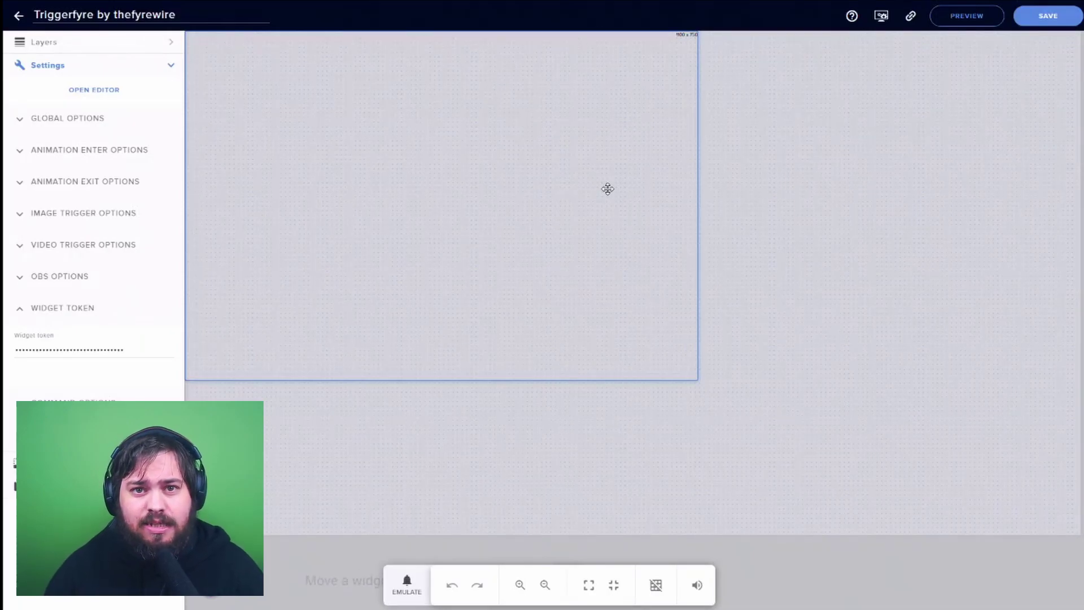
Step: Collapse the Triggerfyre widget's token settings in the overlay editor
click(62, 308)
Step: Expand Global Options, save the Triggerfyre overlay, and copy its overlay URL
click(67, 120)
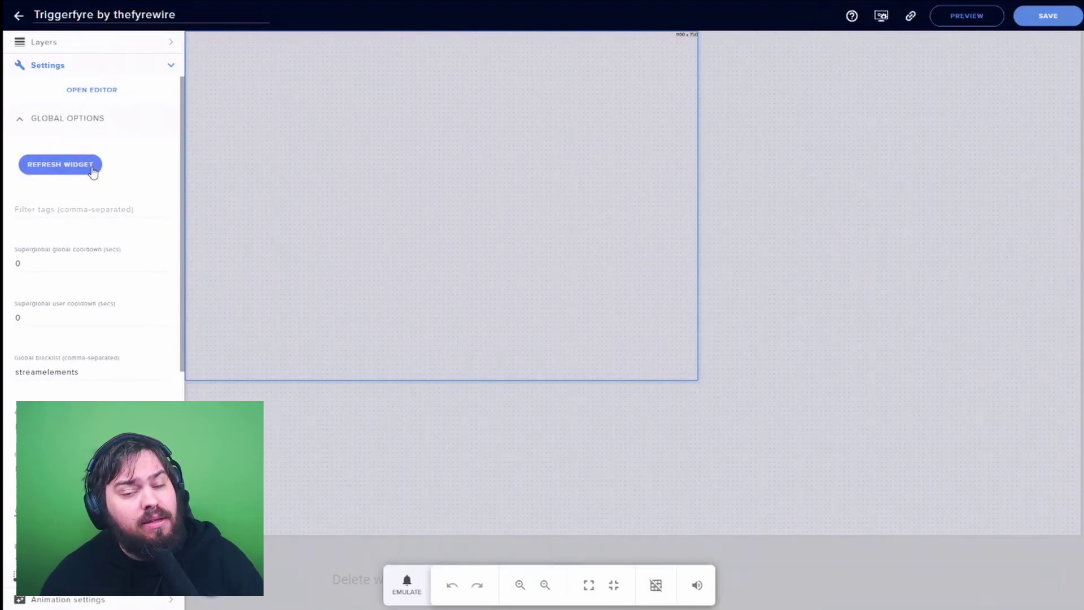
click(1048, 18)
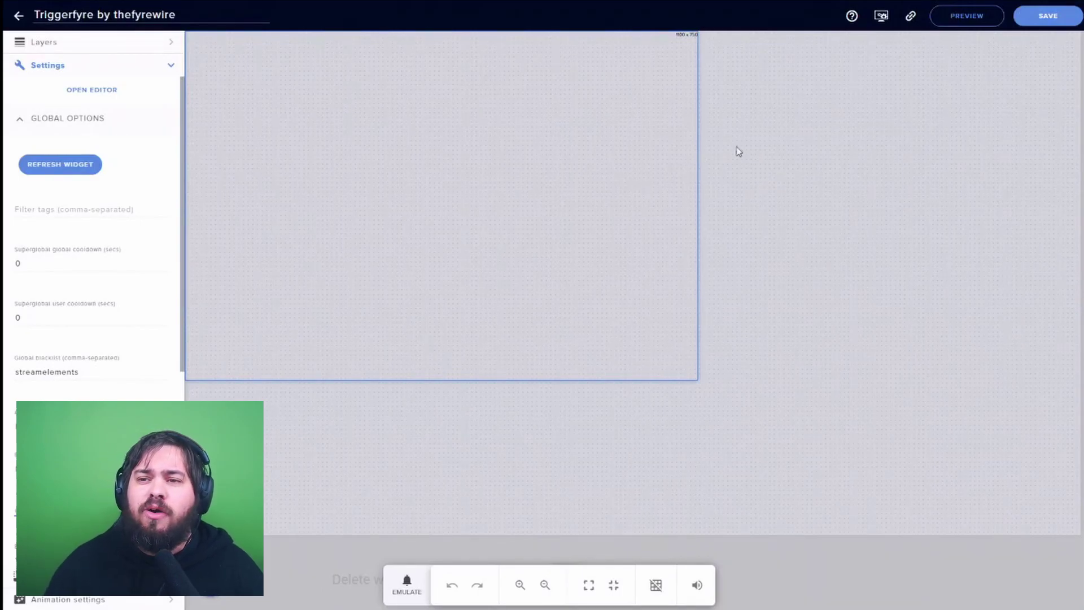
click(910, 20)
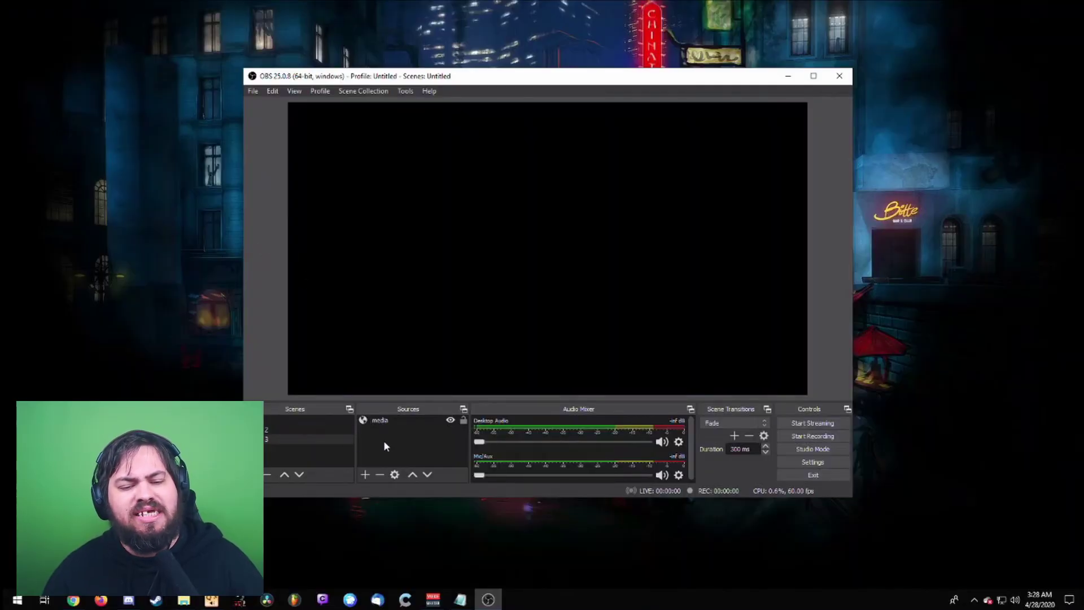
Step: Add a Browser source that loads the copied StreamElements overlay URL
right_click(384, 441)
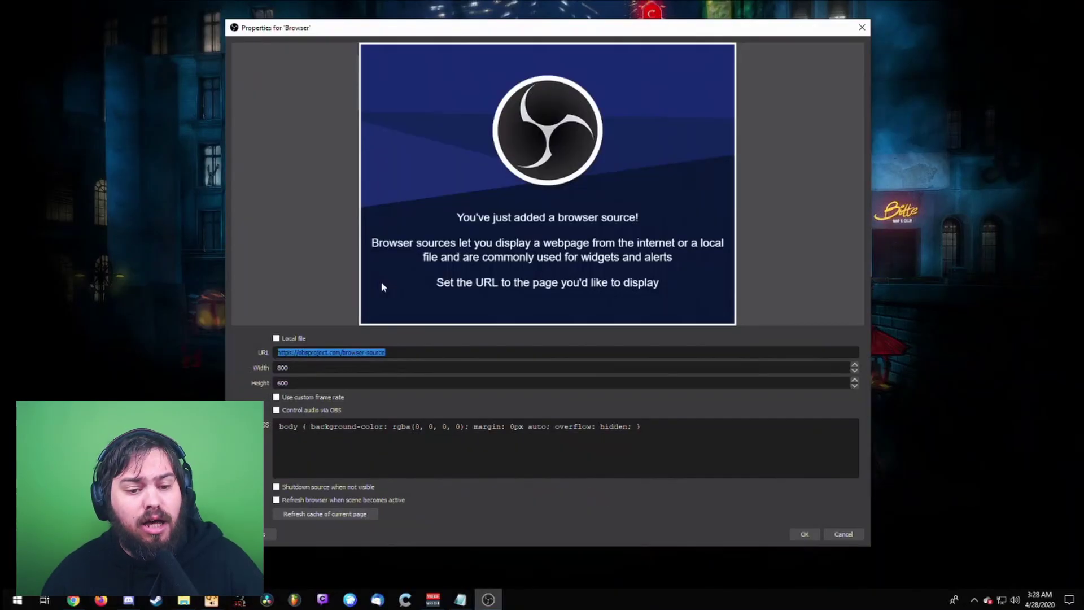
key(ctrl+v)
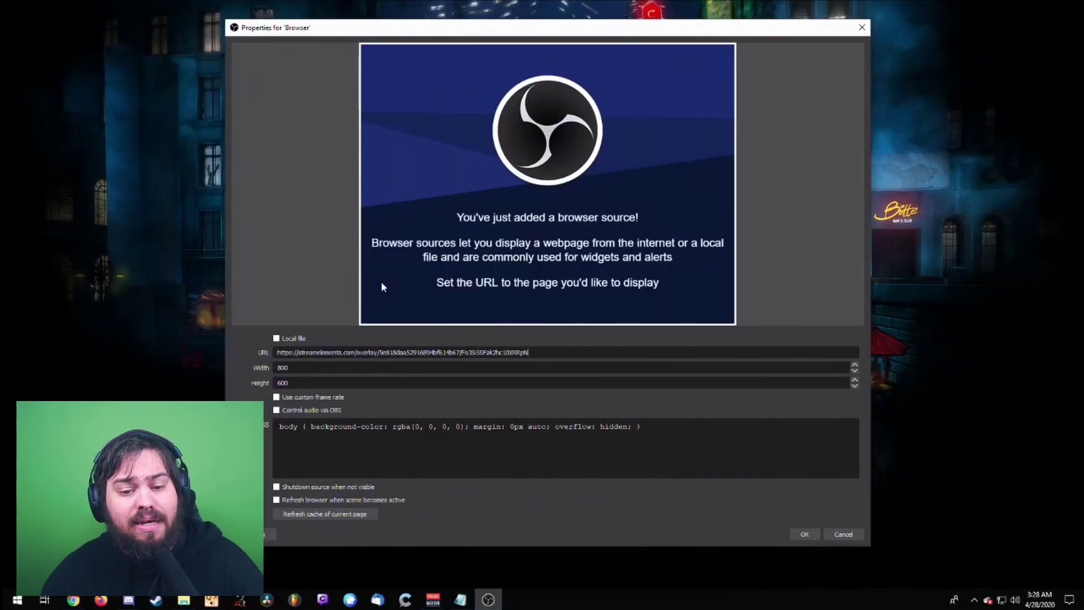
click(804, 534)
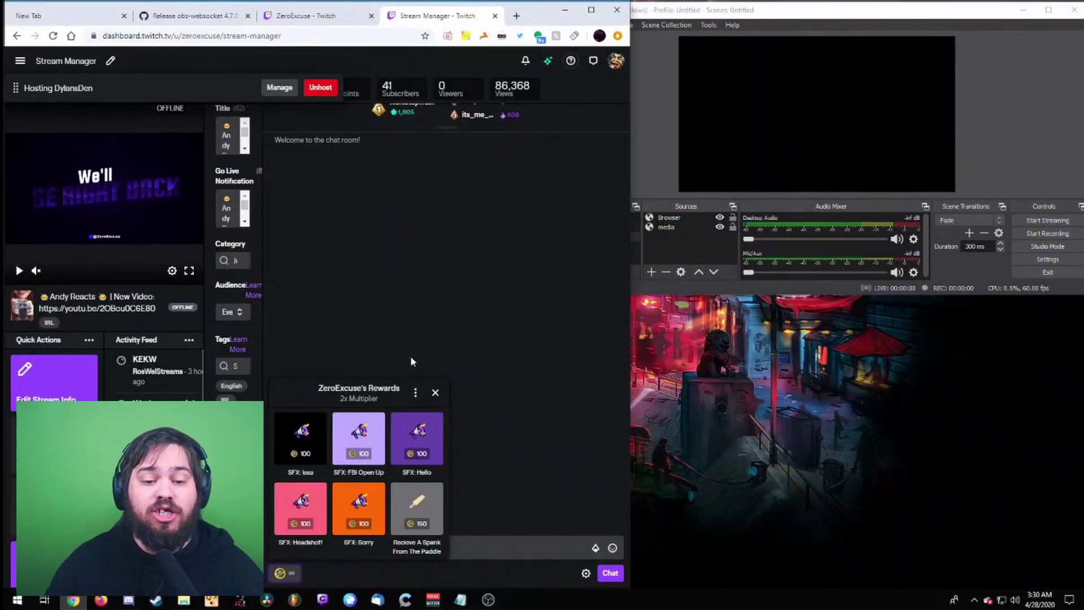
Step: Redeem the SFX: Hello and SFX: FBI Open Up channel point rewards
click(419, 442)
click(367, 535)
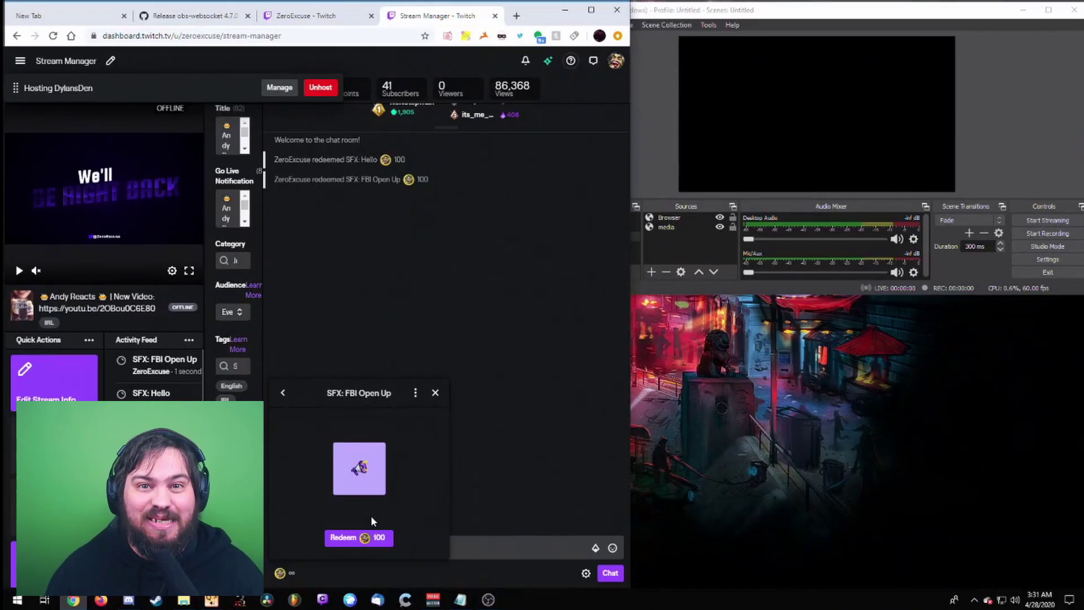
click(366, 537)
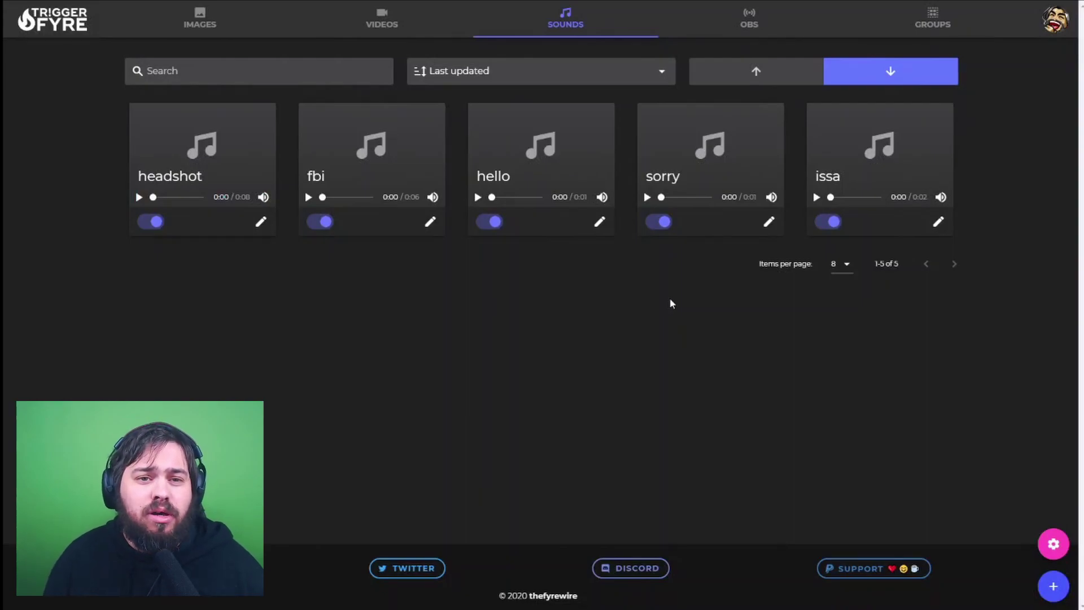
Step: Browse Triggerfyre's Videos trigger list, then its Images trigger list
click(408, 9)
click(229, 7)
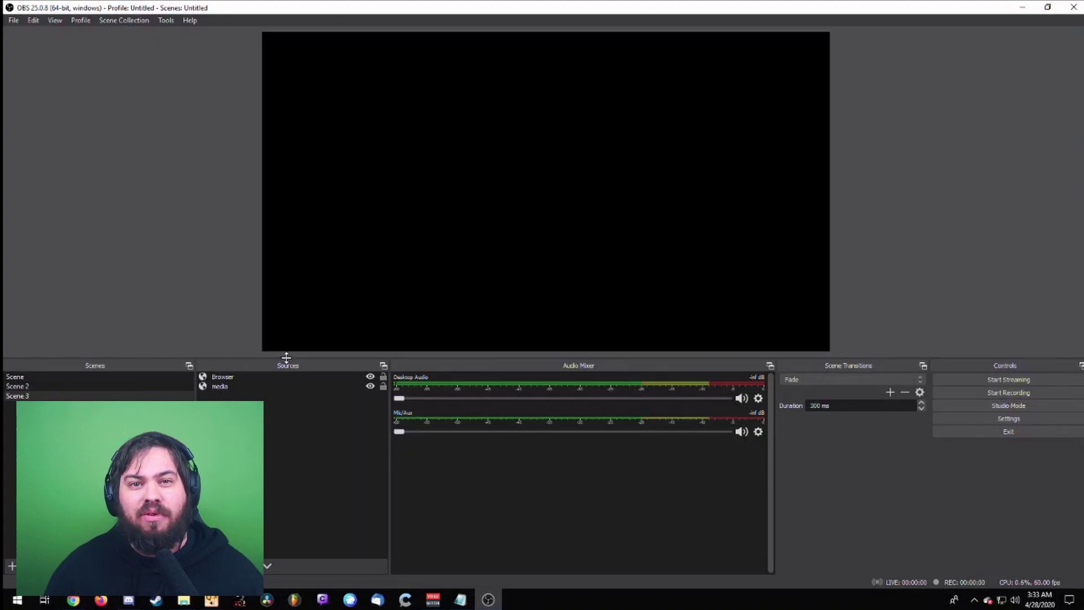
Step: Select Scene 3, then add a new scene named 'Triggers'
click(17, 396)
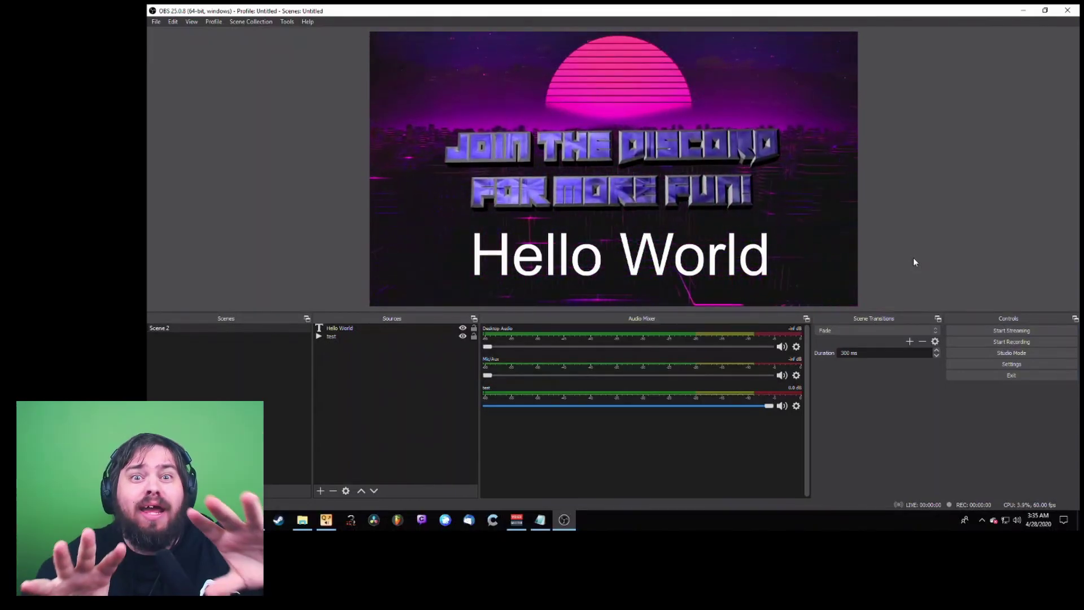
right_click(296, 378)
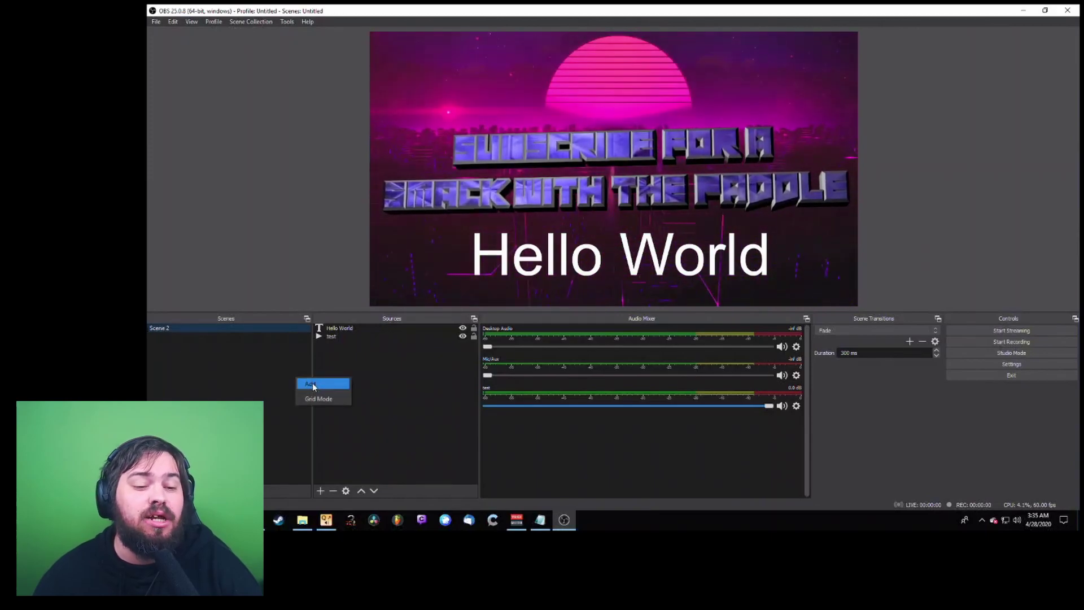
click(312, 383)
text(Triggers)
key(Return)
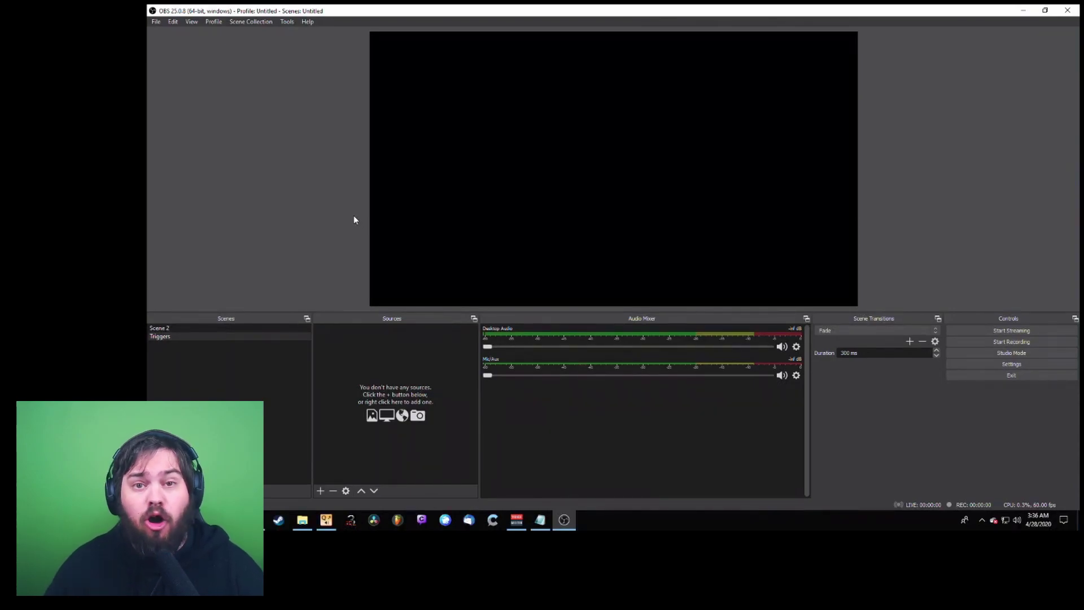
Step: Add a default-named Media Source with hardware decoding and close-file-when-inactive enabled
right_click(377, 356)
mouse_move(409, 359)
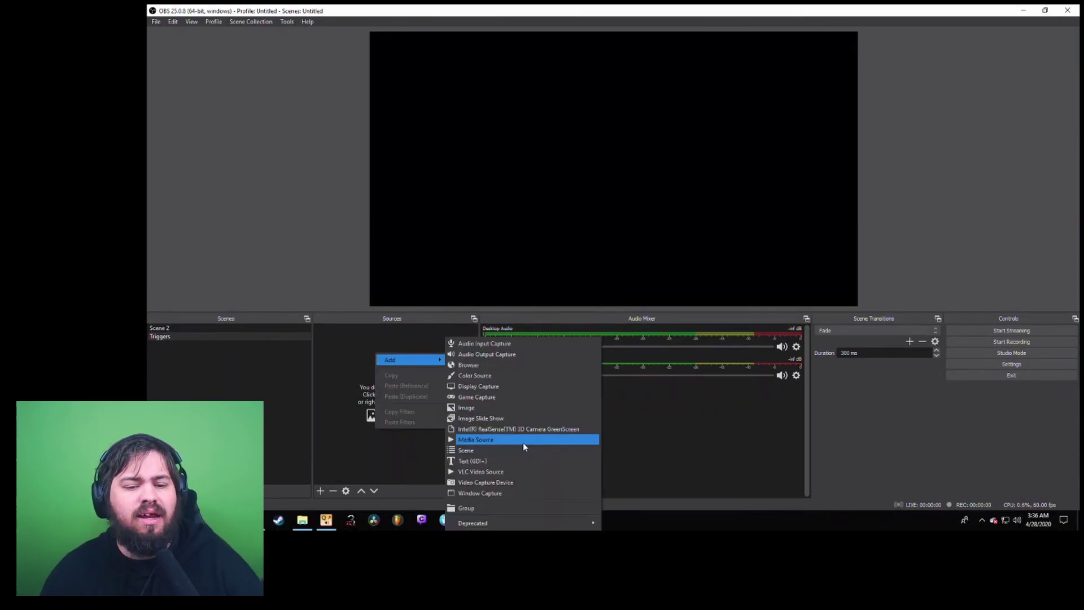
click(523, 442)
key(Return)
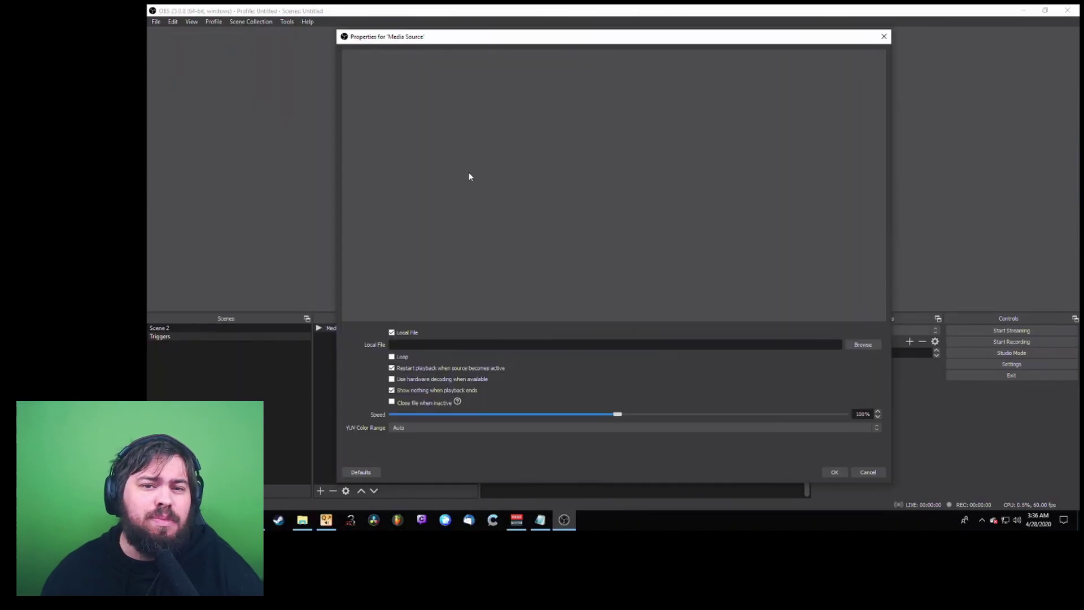
click(392, 379)
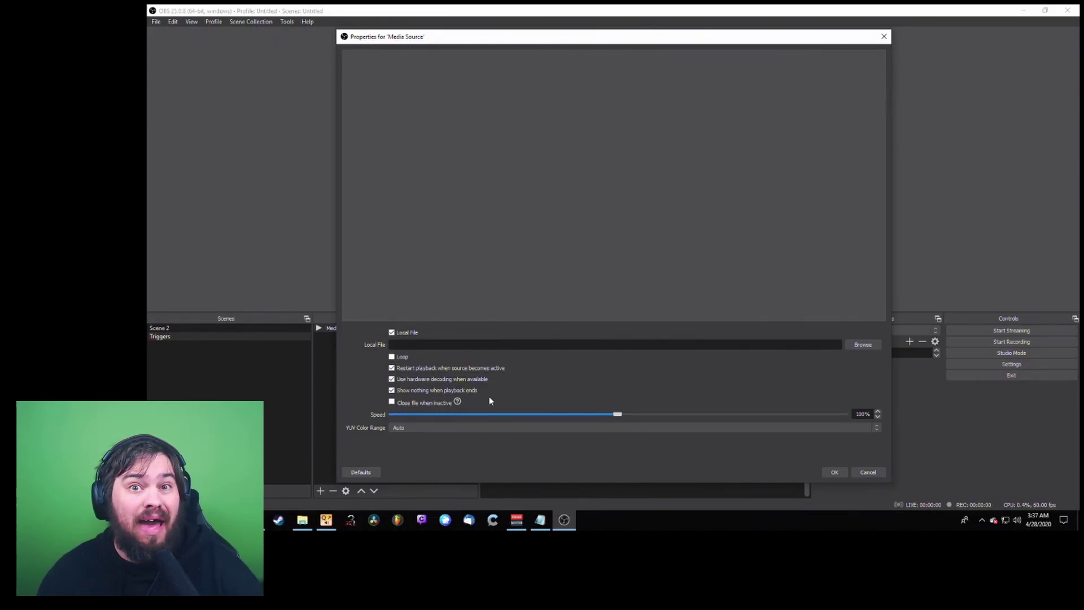
click(392, 402)
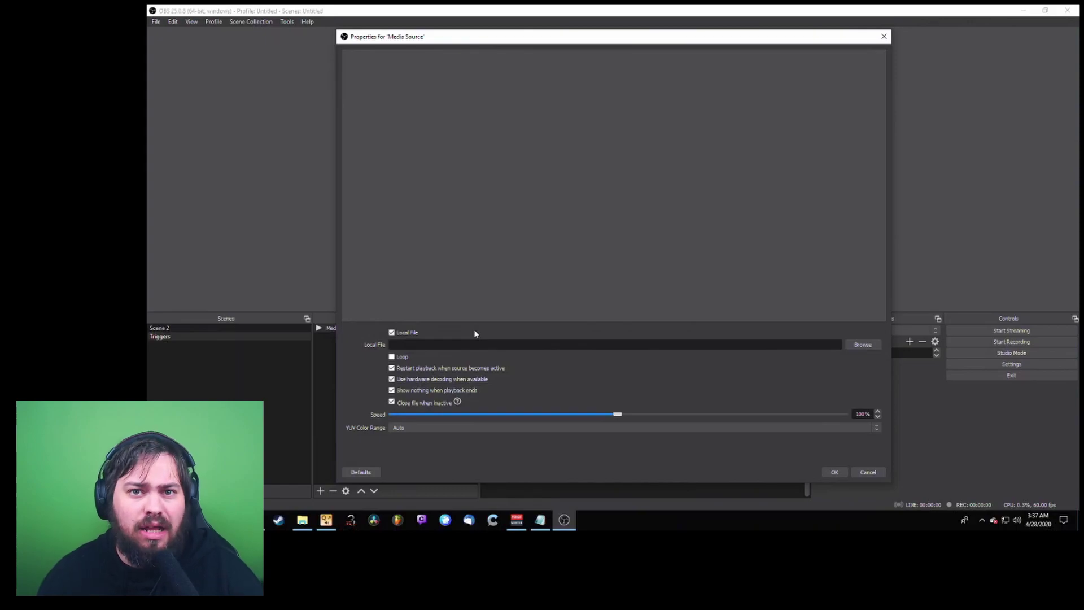
click(835, 472)
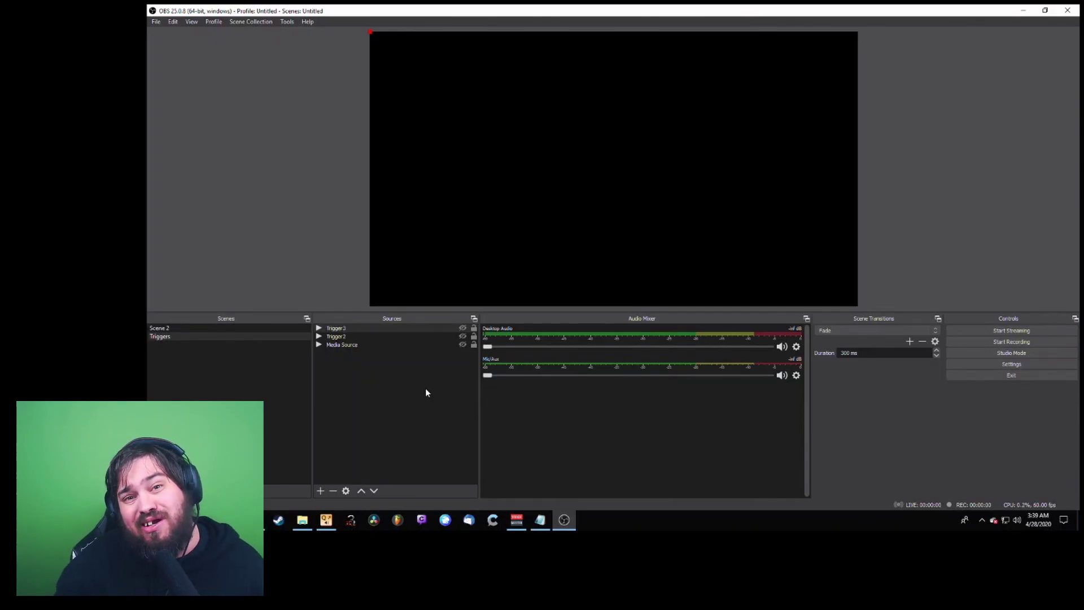
Step: Add the existing Triggers scene as a source in Scene 2
click(177, 327)
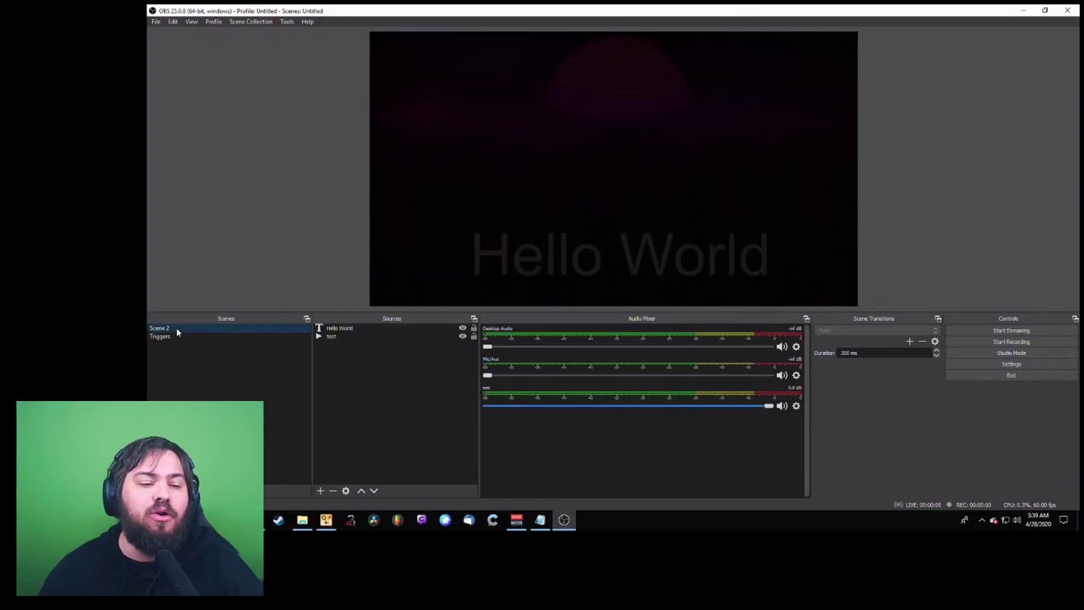
right_click(326, 369)
mouse_move(364, 375)
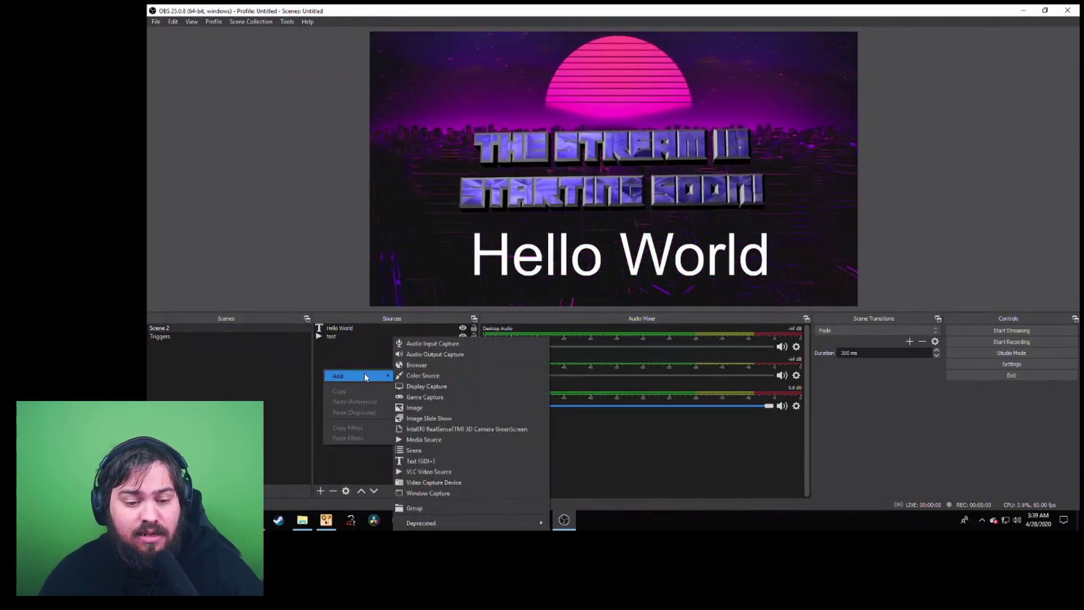
right_click(360, 365)
mouse_move(375, 374)
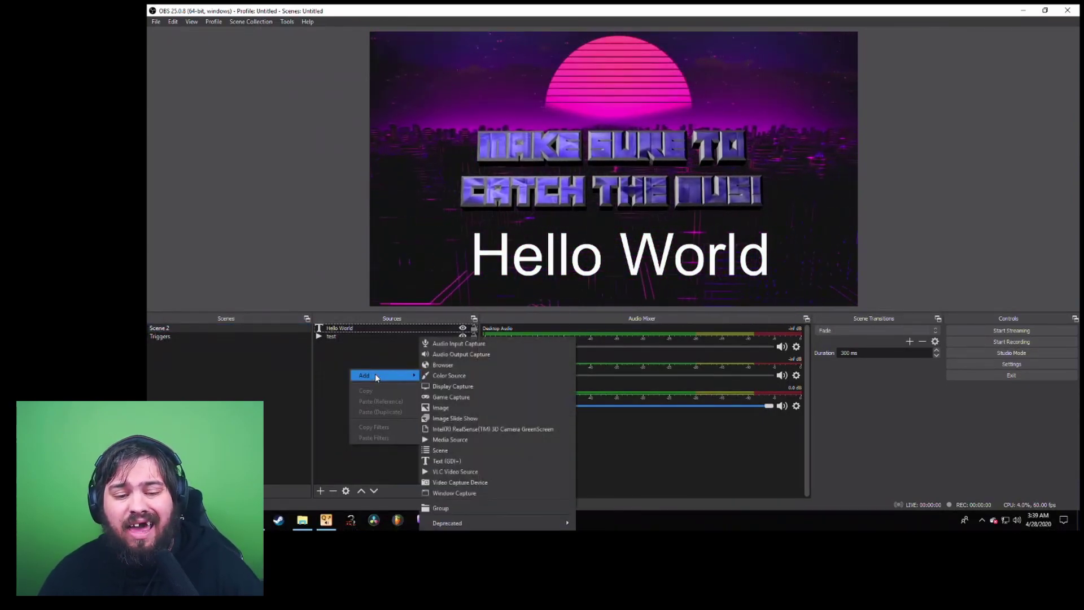
click(467, 450)
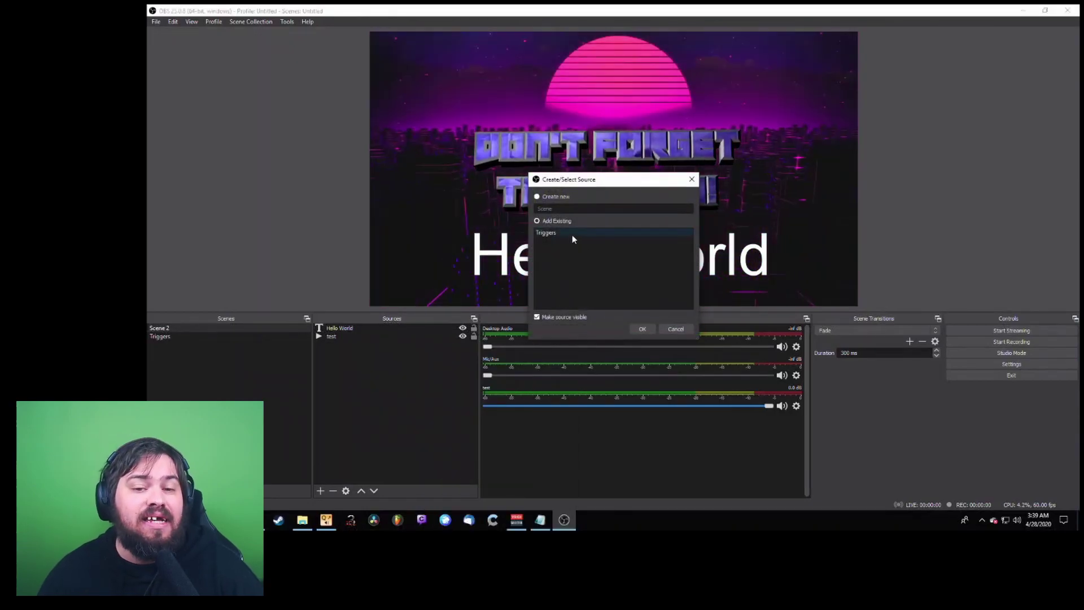
click(559, 235)
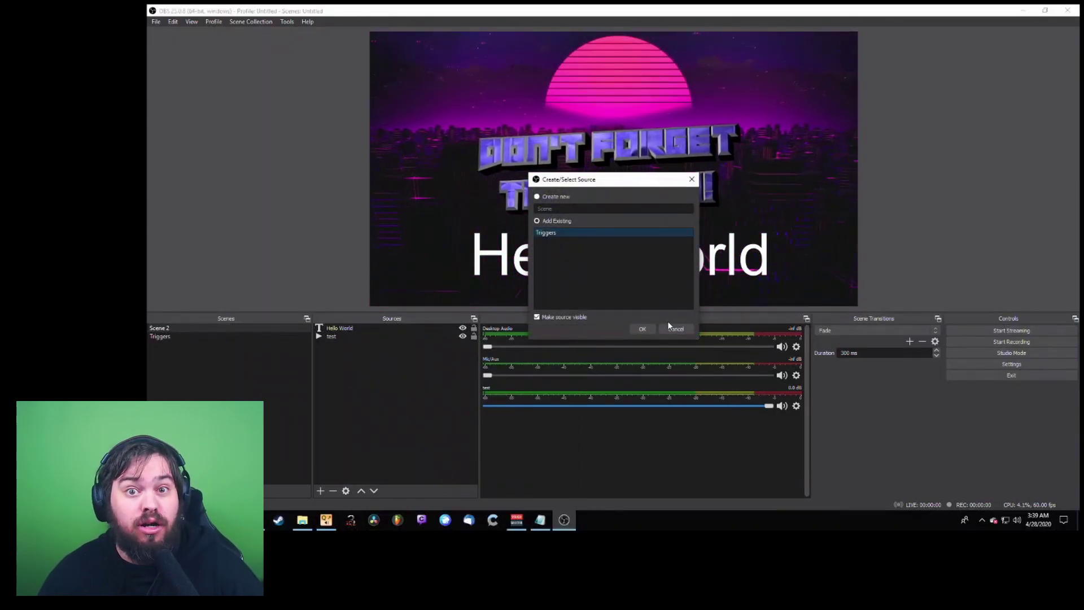
click(644, 329)
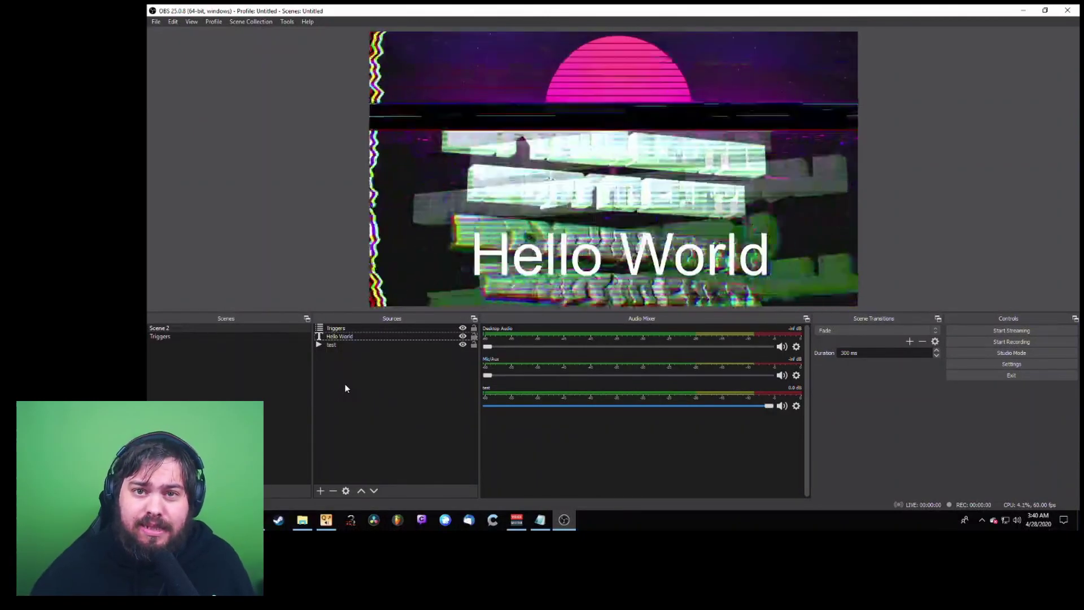
Step: Colour-code the Triggers source green
right_click(391, 330)
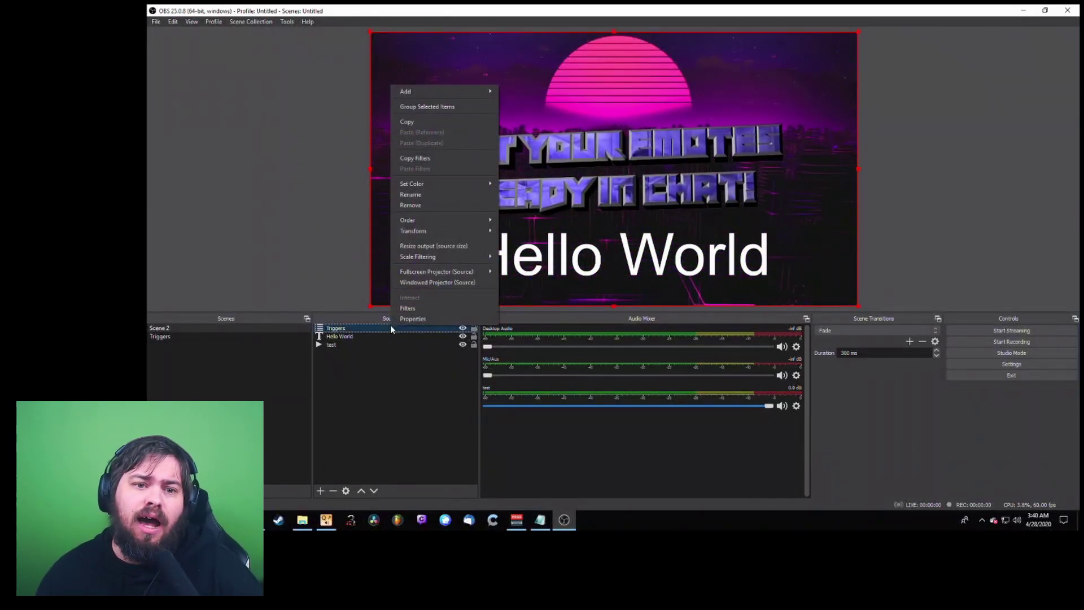
mouse_move(446, 183)
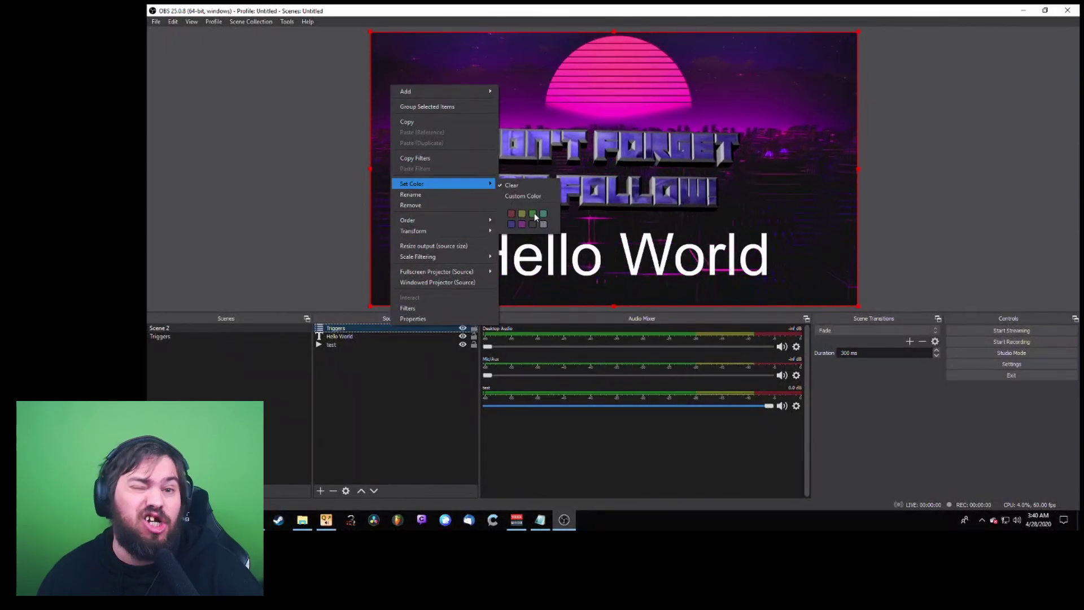
click(538, 214)
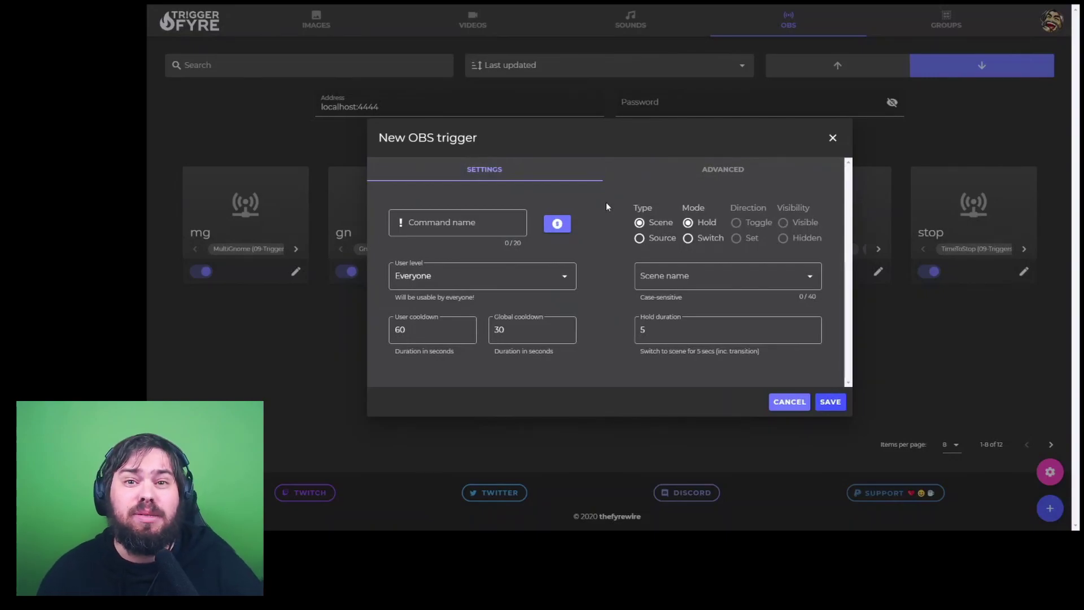
Step: Start a new OBS trigger of type Source and edit its hold duration
click(499, 194)
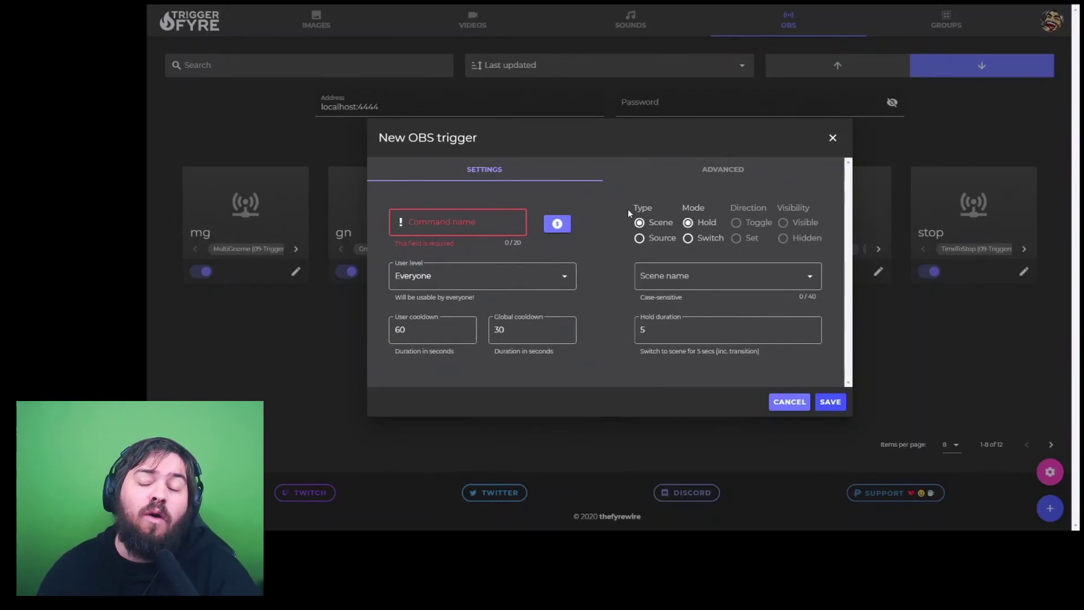
click(642, 239)
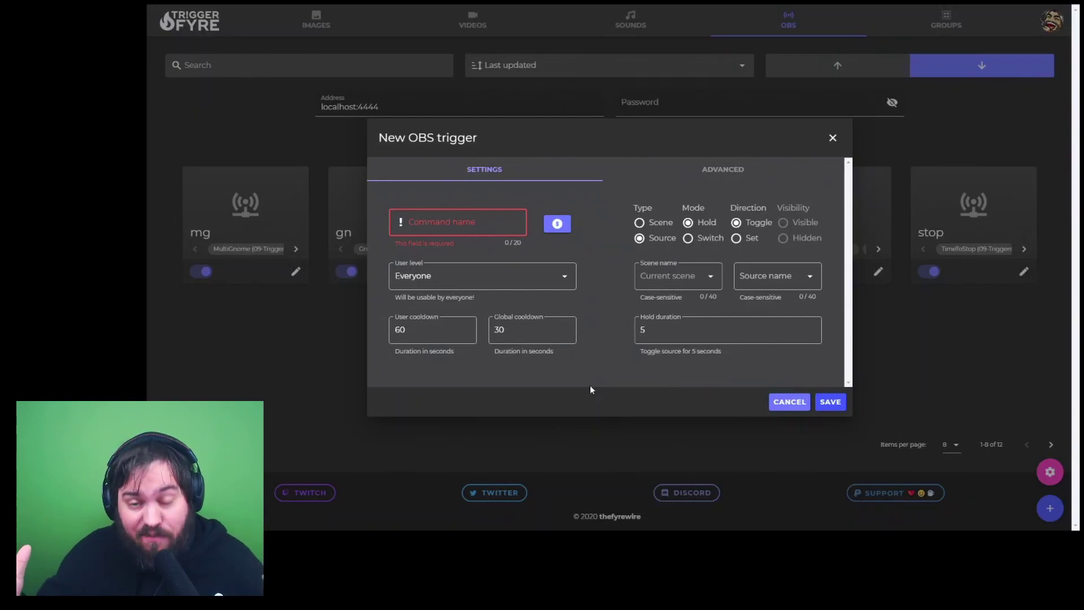
click(665, 337)
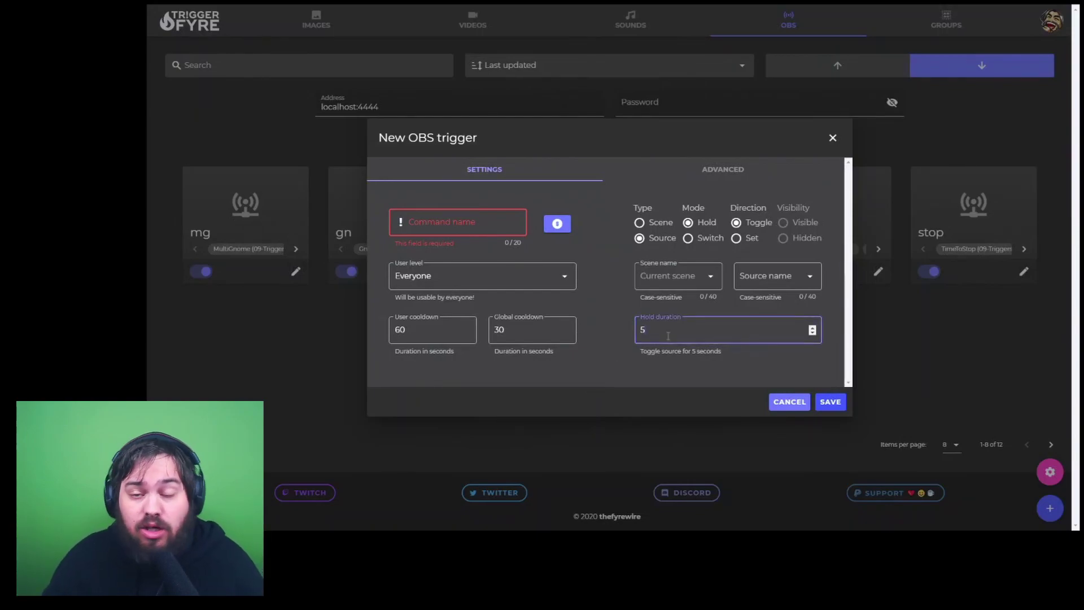